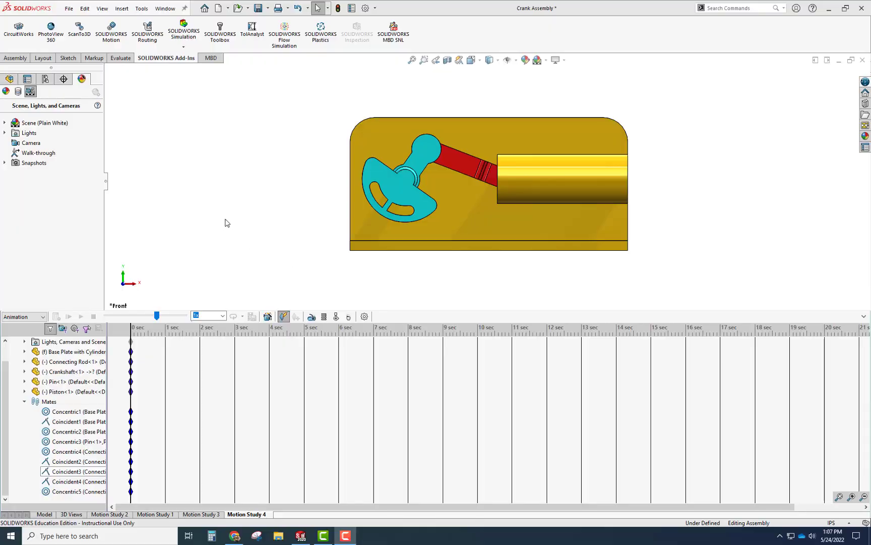
Step: Turn off Disable View Key Creation for Orientation and Camera Views in the motion study tree
click(25, 318)
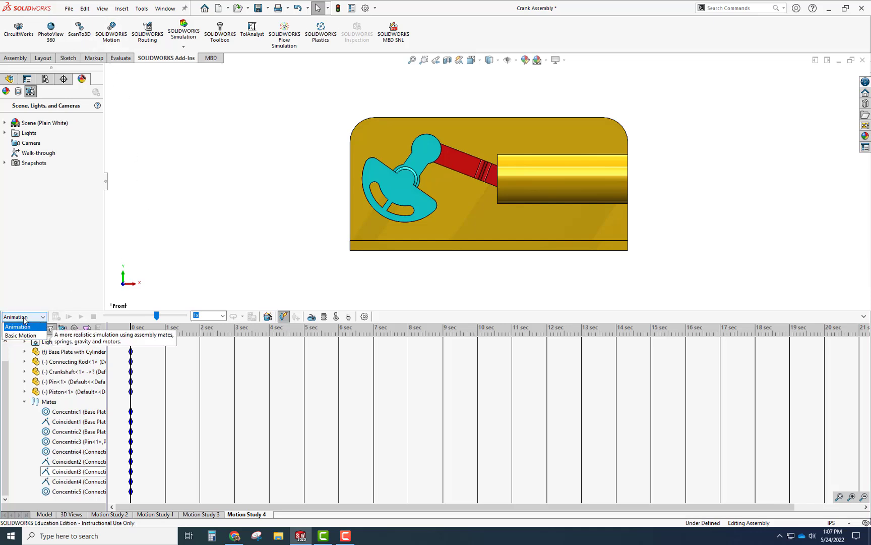
click(183, 242)
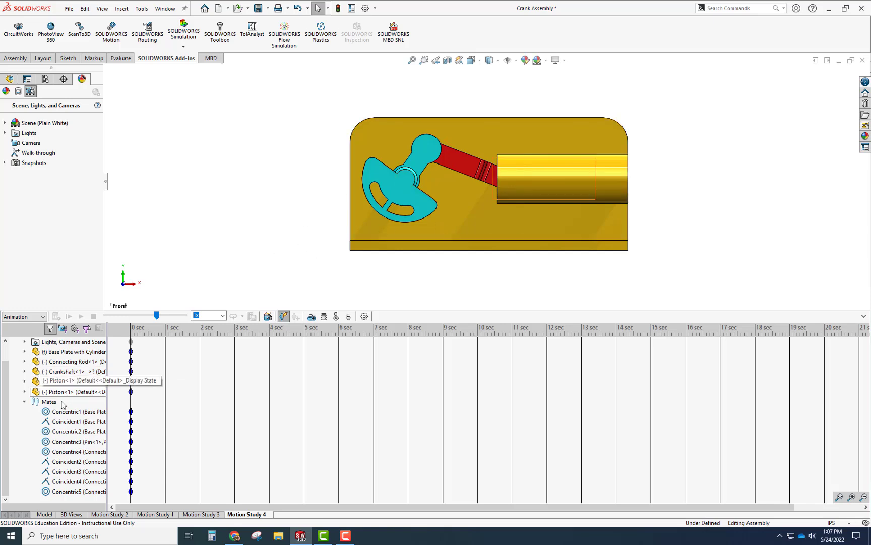
scroll(57, 357, up, 1)
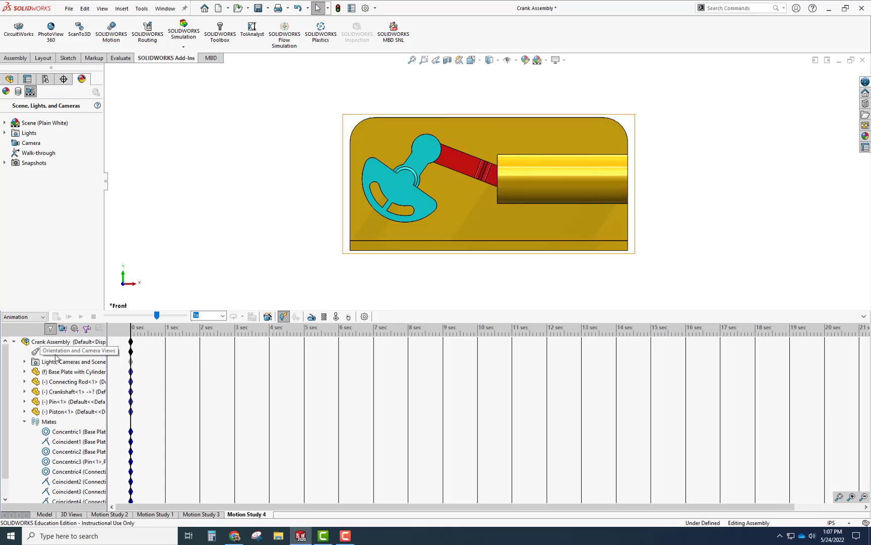
right_click(35, 354)
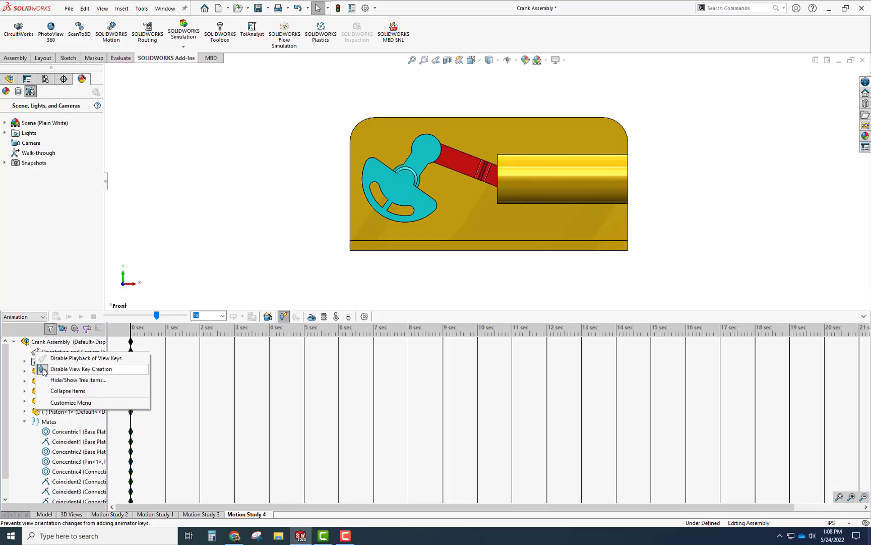
click(44, 372)
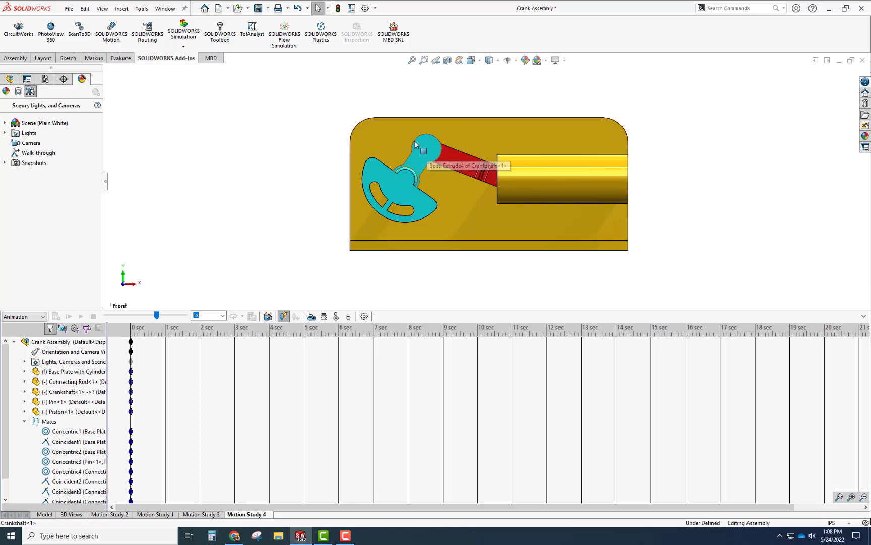
Step: Turn the crankshaft arm straight up at 0 sec and add a 2 sec position with it pointing away from the cylinder
drag(412, 143, 374, 151)
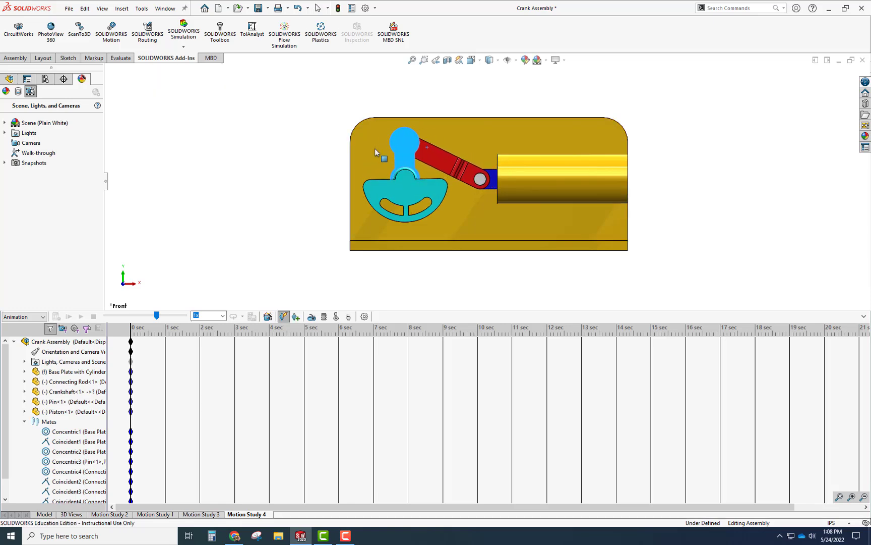
click(301, 147)
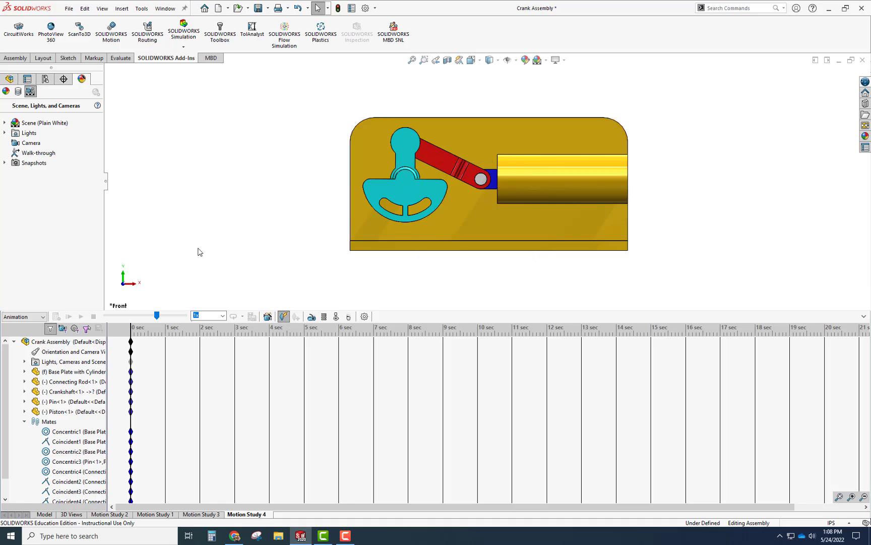
click(131, 334)
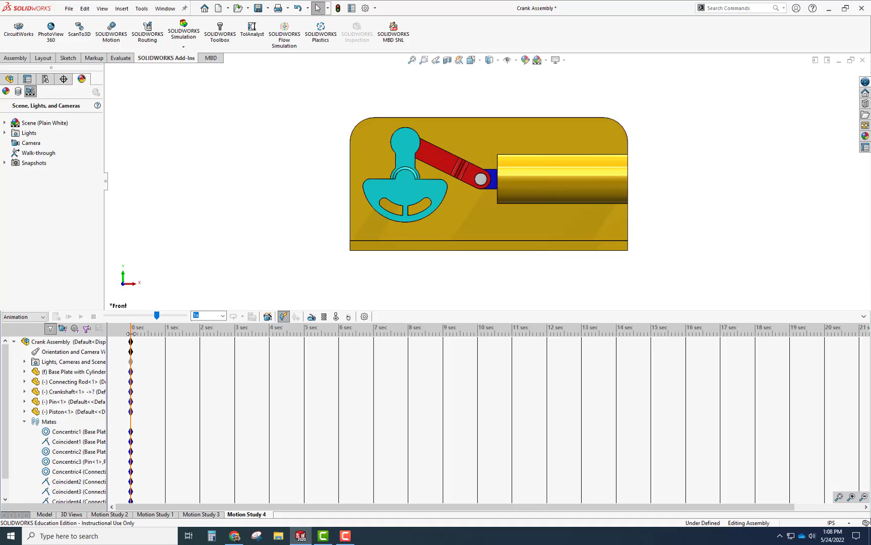
drag(131, 333, 199, 333)
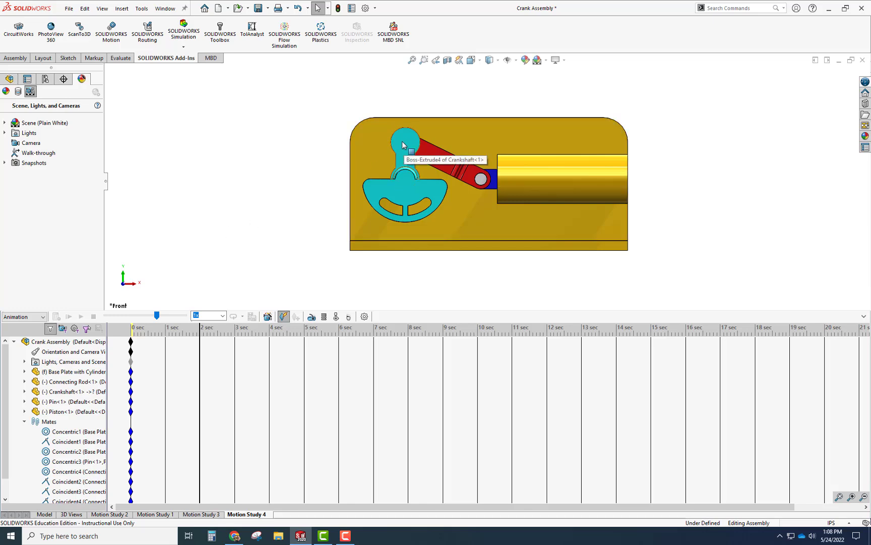
drag(404, 142, 350, 214)
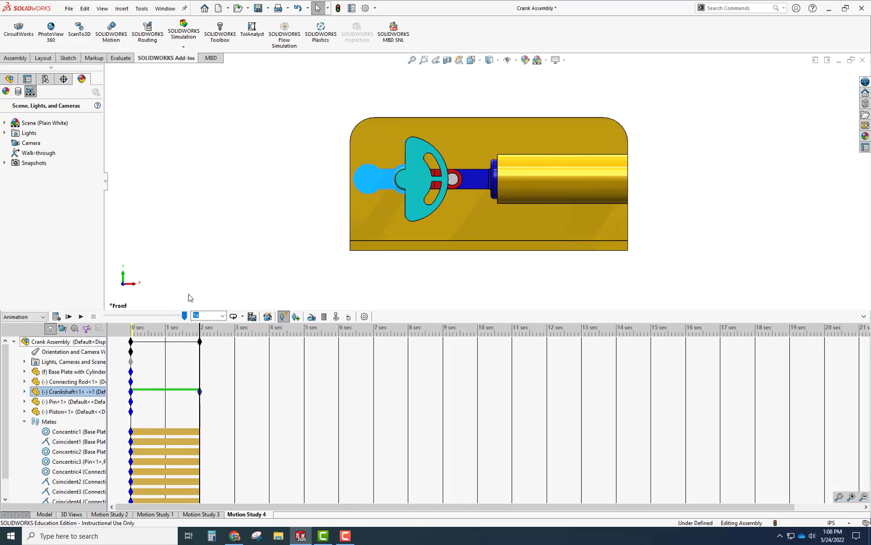
Step: Collapse the Mates folder in the motion study tree
click(172, 392)
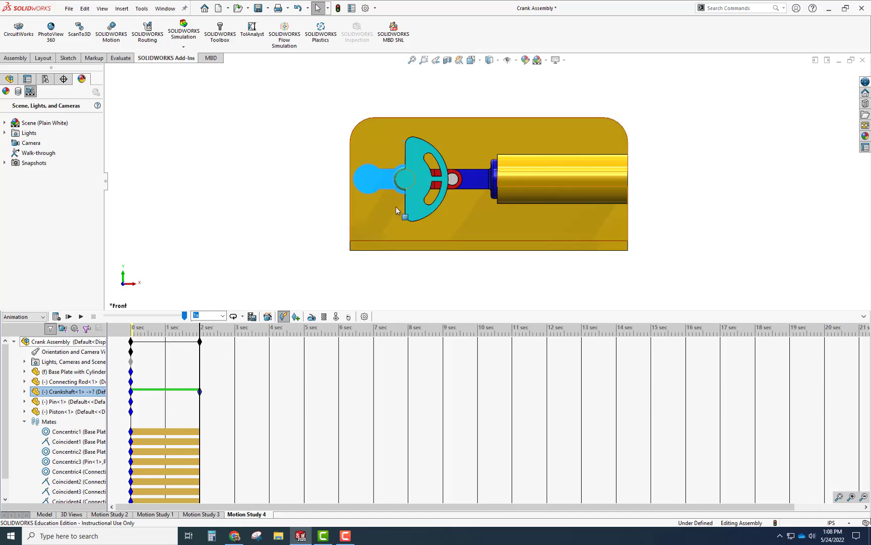
click(186, 372)
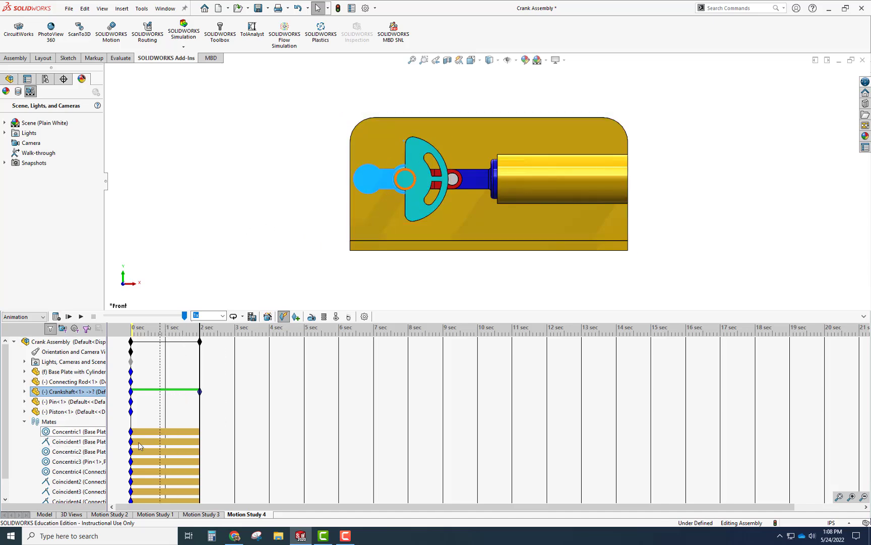
click(155, 427)
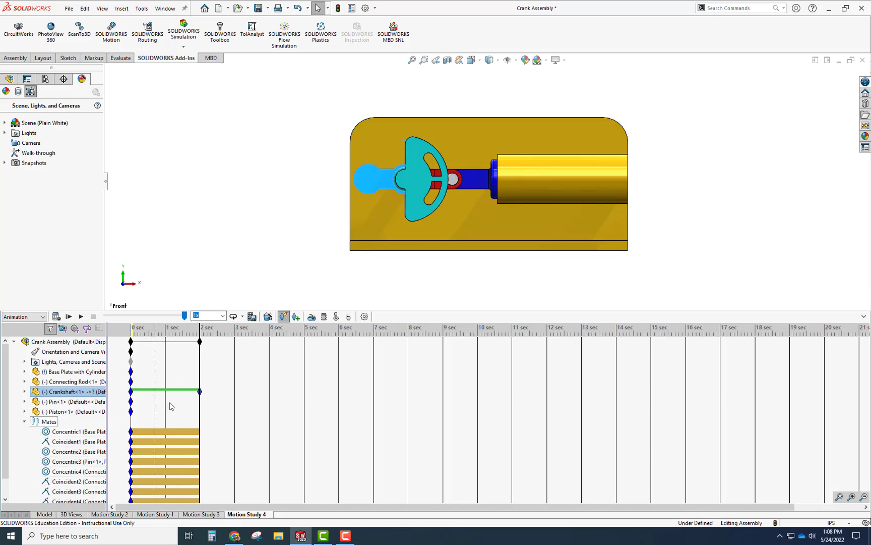
click(25, 422)
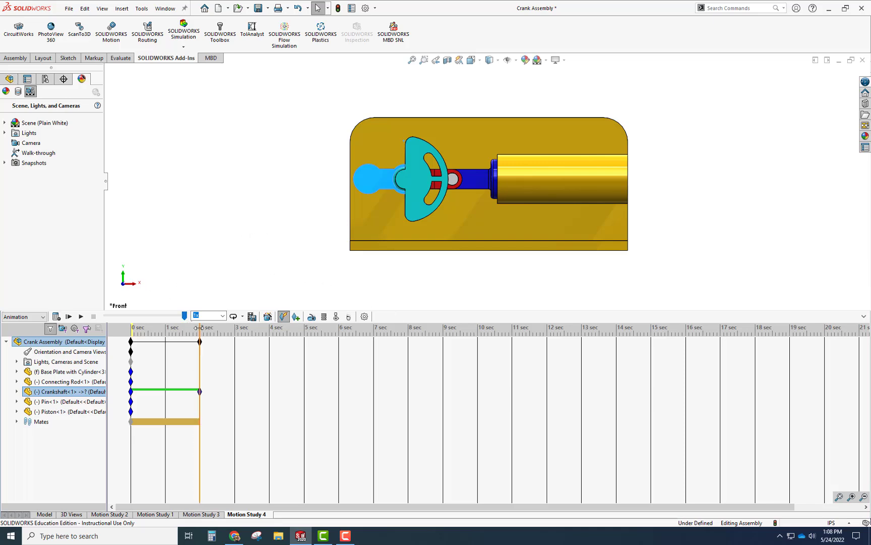
Step: Add a crankshaft position at 4 sec with its arm rotated to point straight down
drag(246, 328, 270, 328)
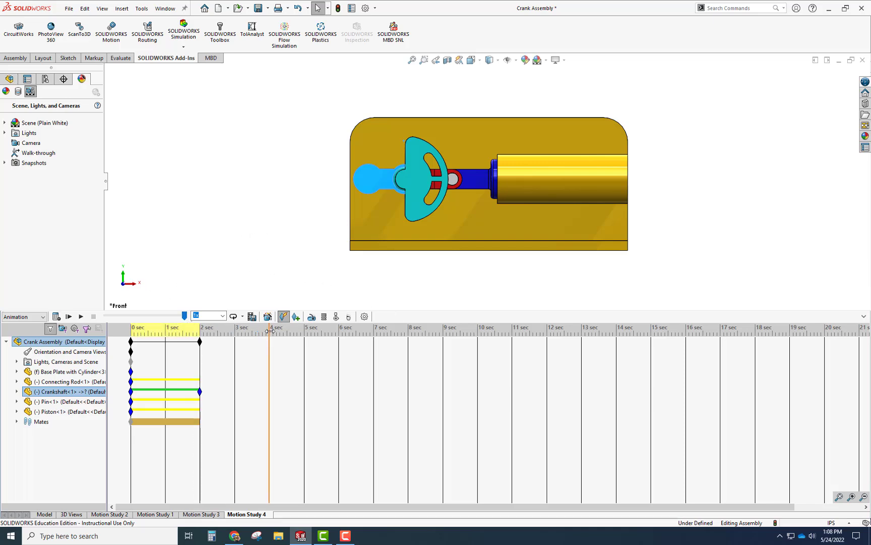
drag(370, 181, 409, 225)
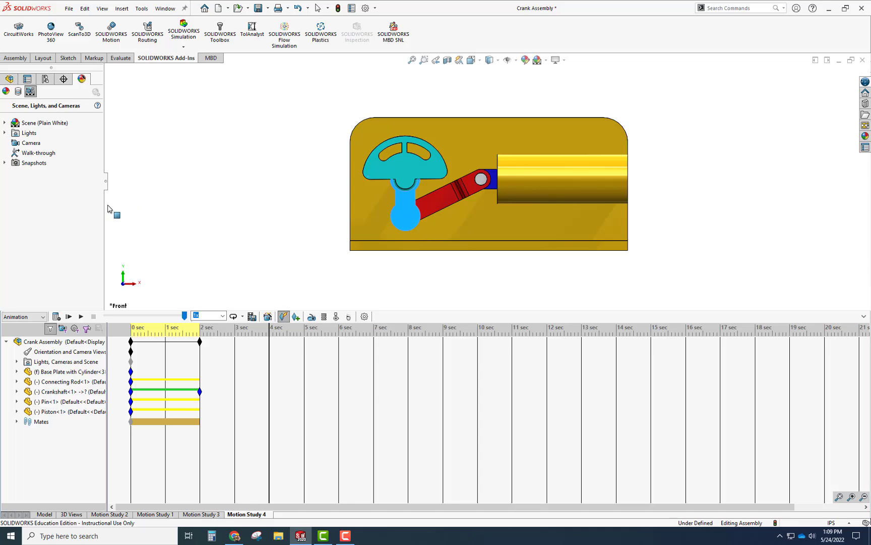
drag(108, 209, 211, 238)
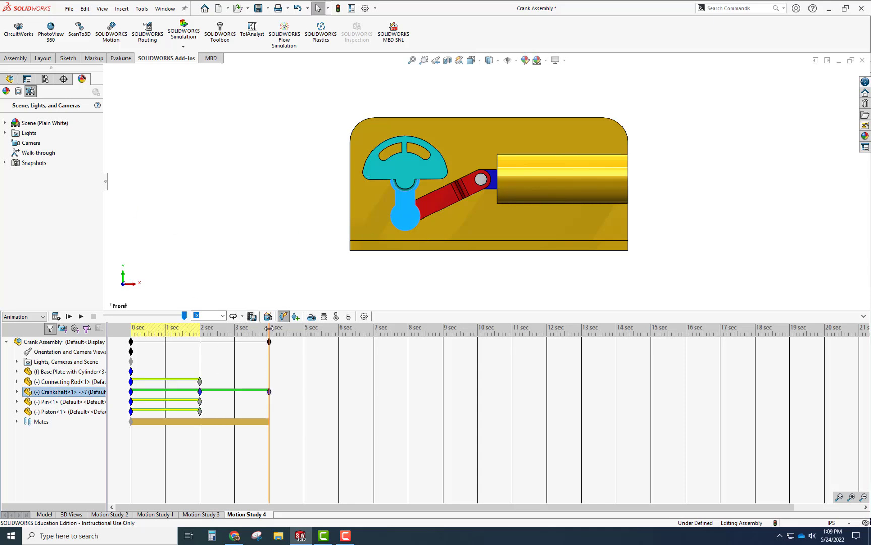
Step: Add a crankshaft position at 6 sec with its arm pointing towards the cylinder, working in the Front view
drag(271, 328, 339, 335)
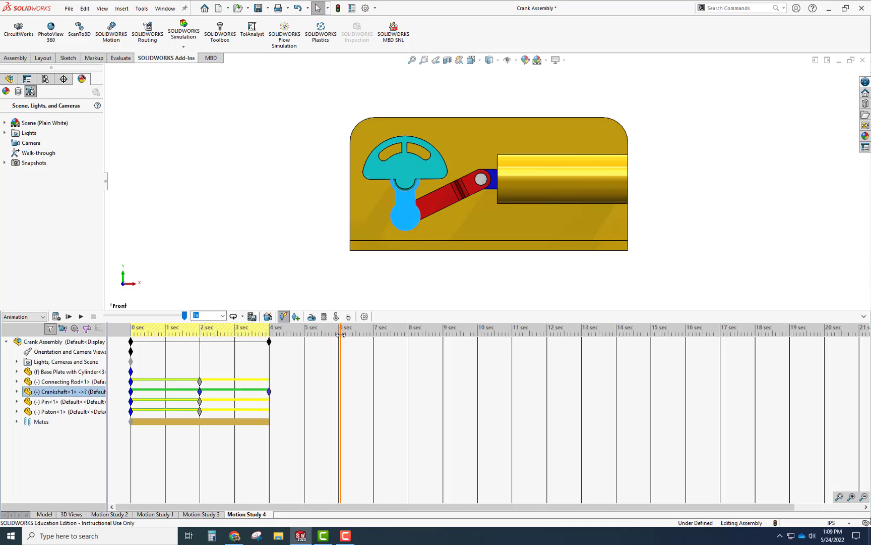
middle_drag(469, 283, 434, 278)
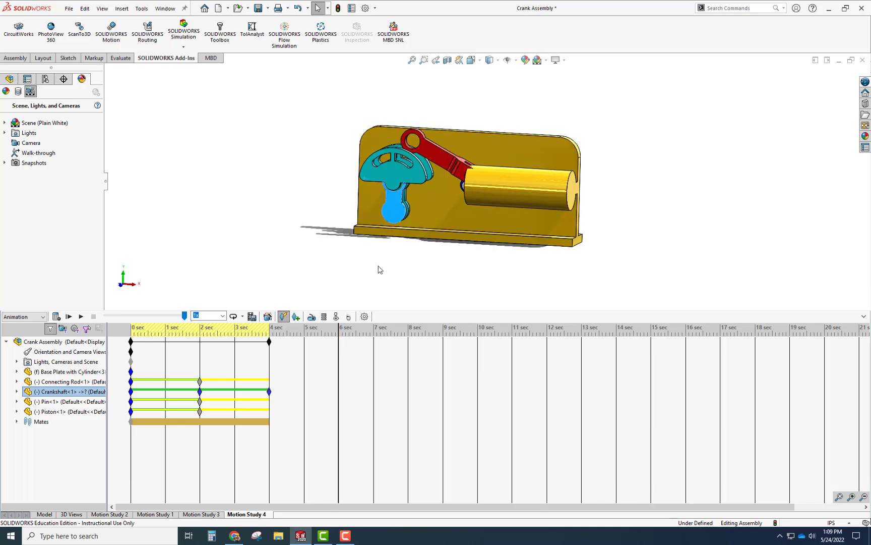
click(355, 283)
key(space)
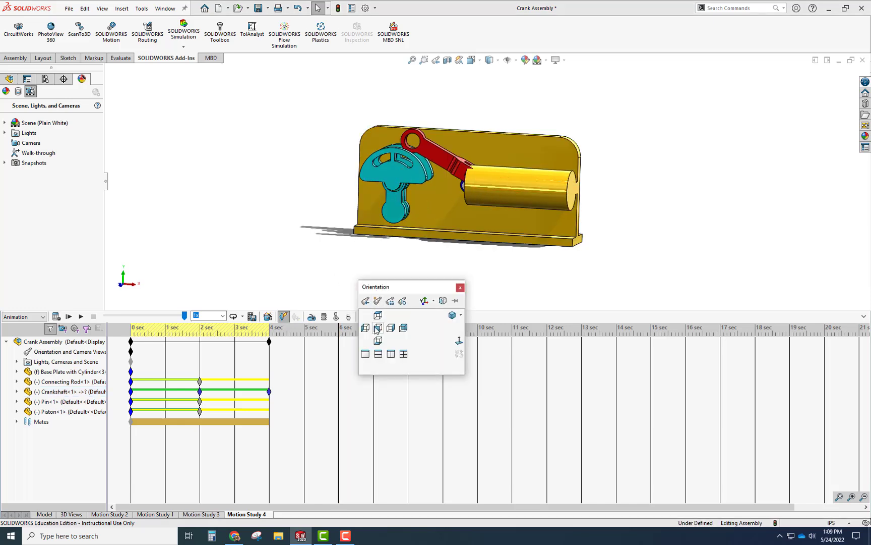
click(377, 329)
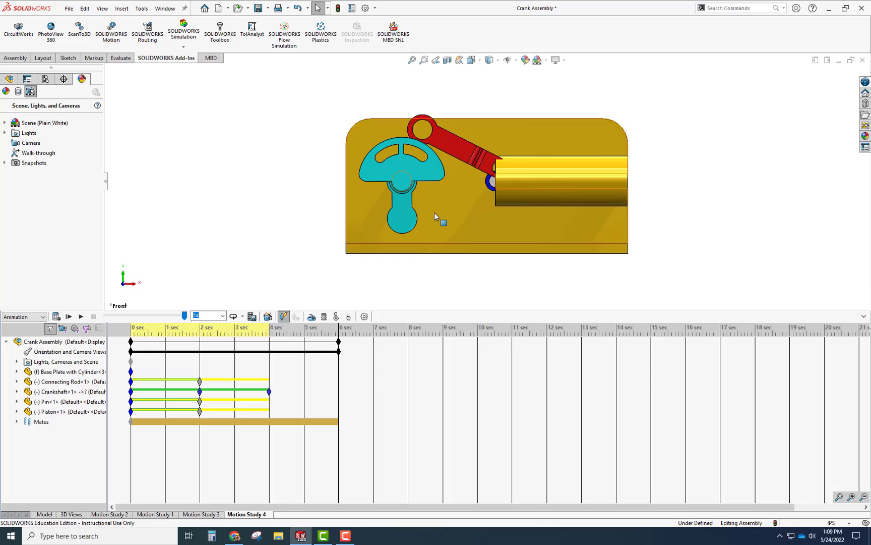
drag(403, 222, 474, 160)
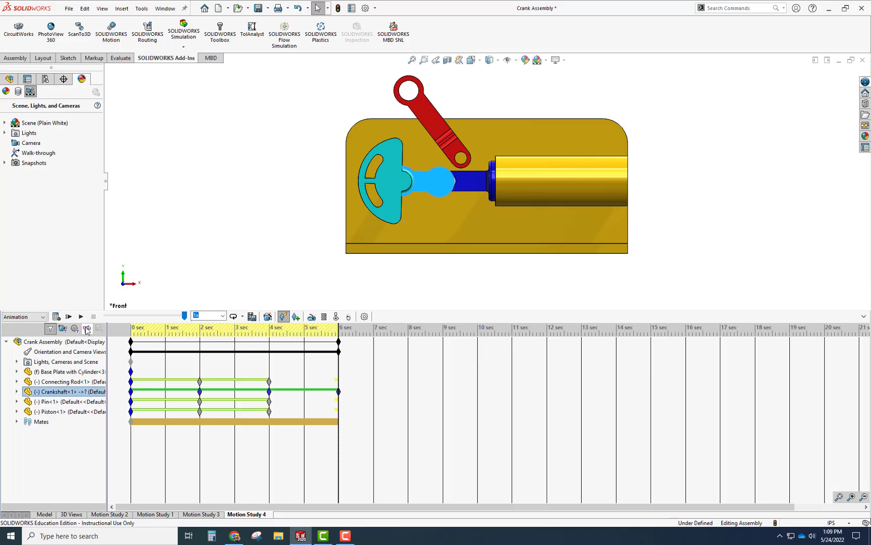
Step: Add a crankshaft position at 8 sec with its arm rotated back to point straight up
right_click(43, 349)
click(140, 284)
click(141, 284)
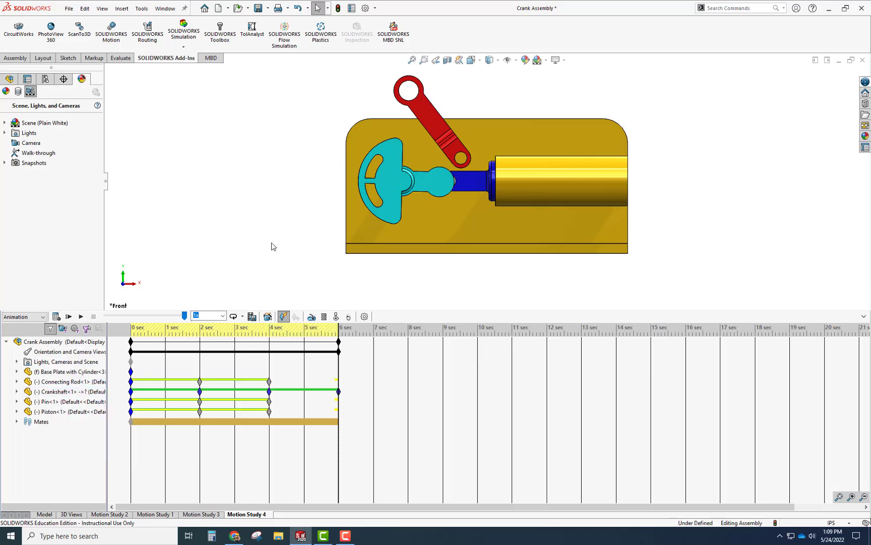
click(339, 328)
click(414, 332)
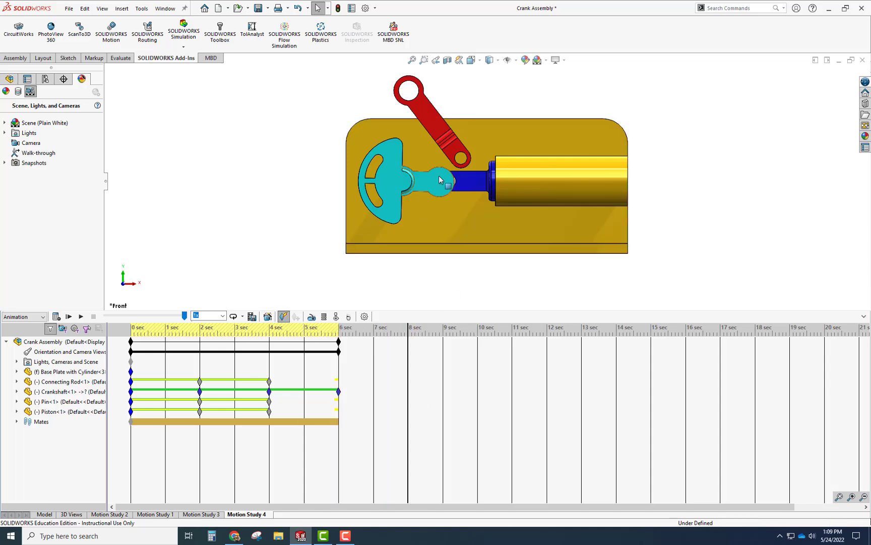
drag(424, 124, 389, 125)
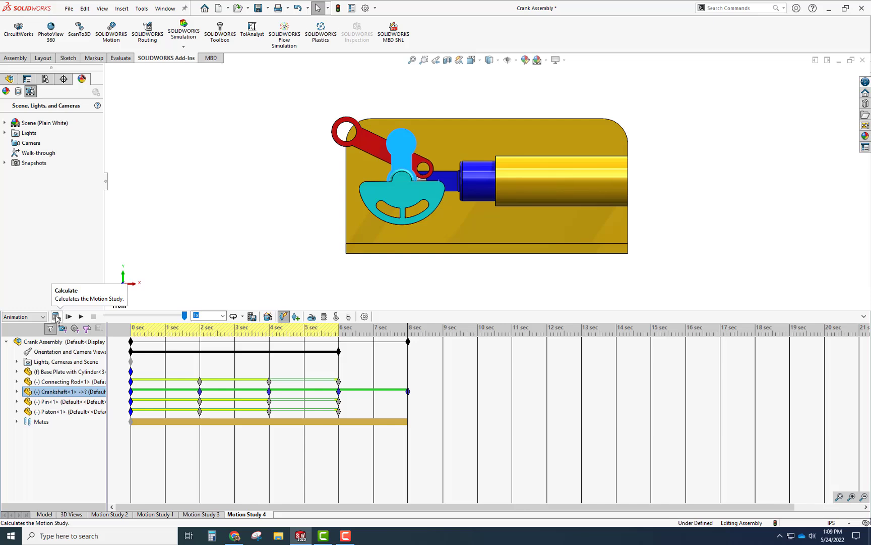
Step: Calculate the motion study and play back the crank animation
click(57, 317)
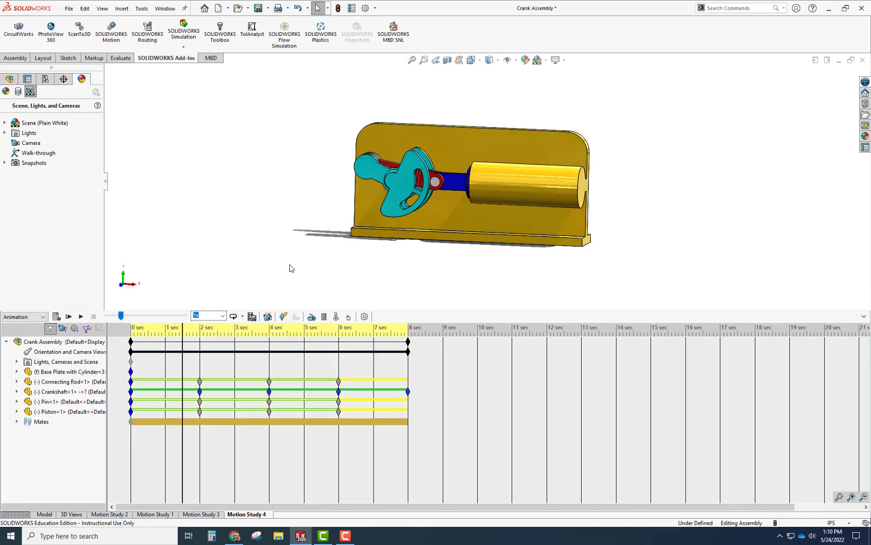
click(81, 317)
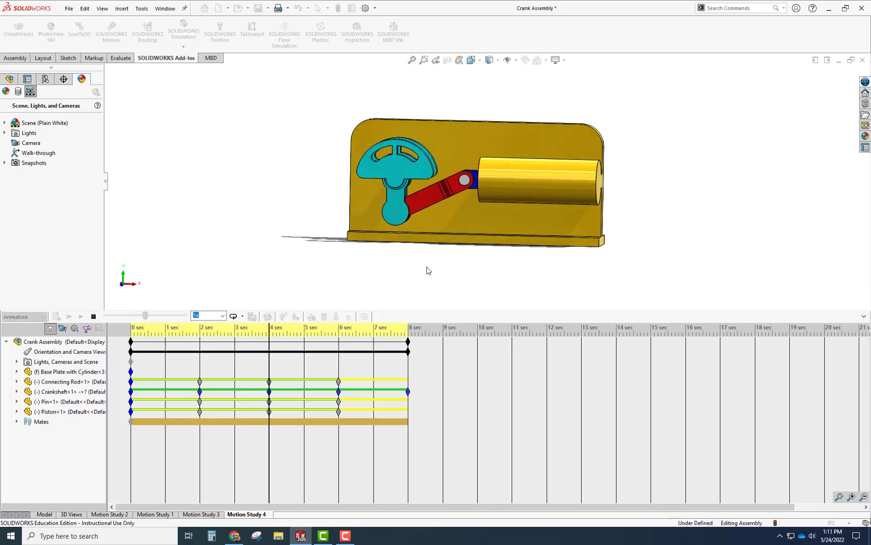
Step: Remove the Orientation and Camera Views key at 8 sec and recalculate the motion study
click(408, 359)
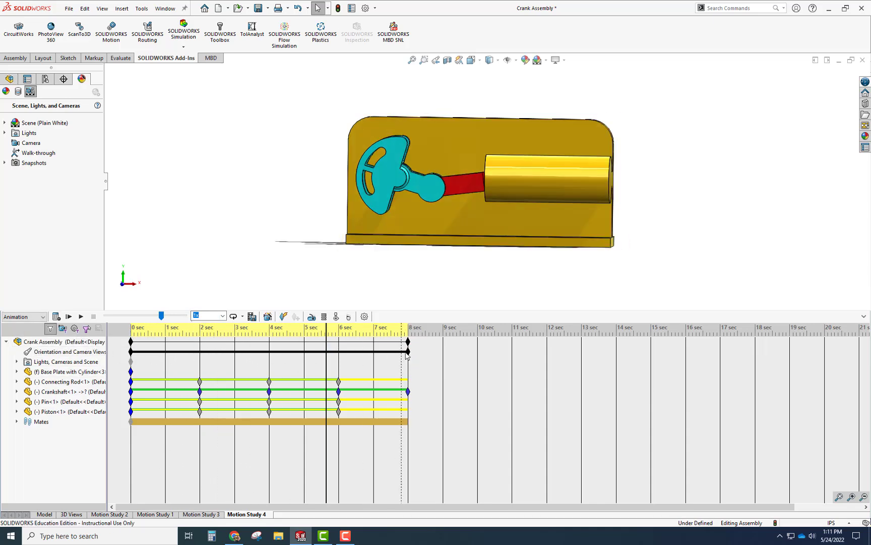
drag(408, 351, 318, 353)
drag(130, 355, 130, 352)
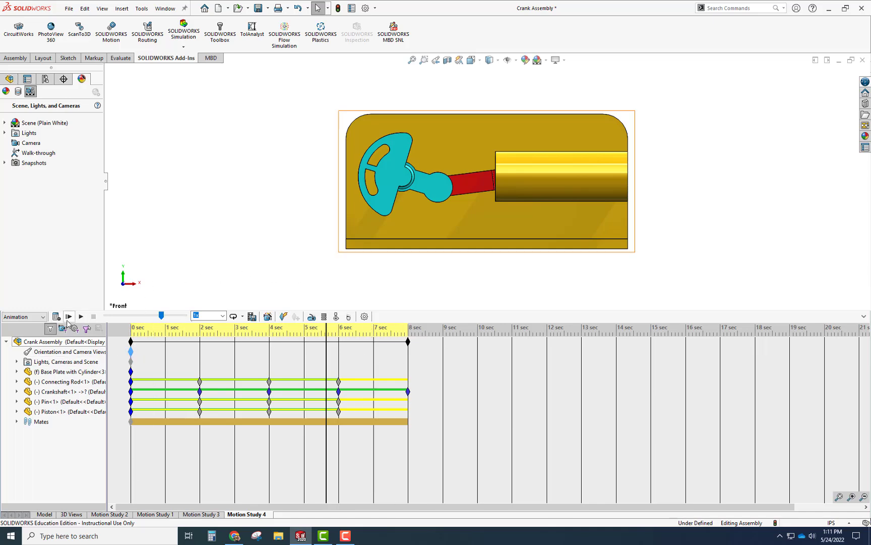
click(57, 316)
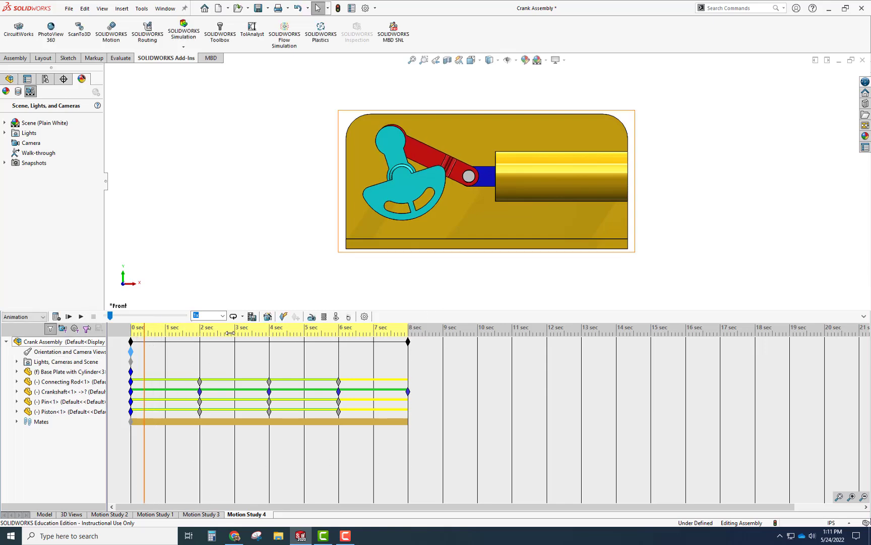
Step: Make the Base Plate with Cylinder transparent at 10 sec in the animation
drag(248, 334, 476, 341)
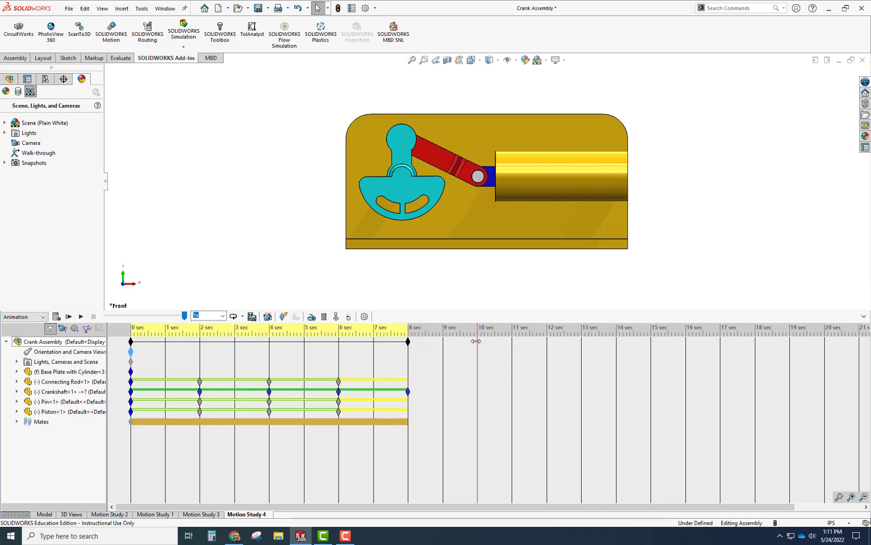
right_click(471, 205)
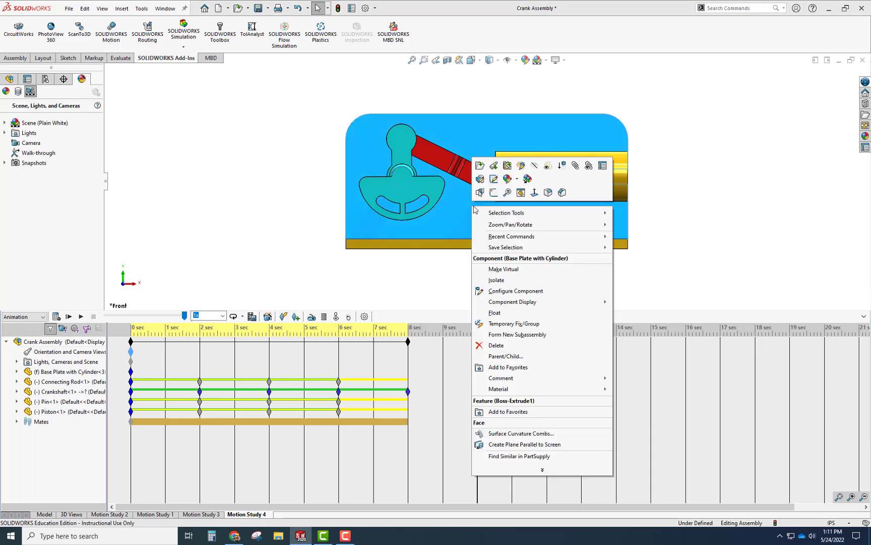
click(549, 166)
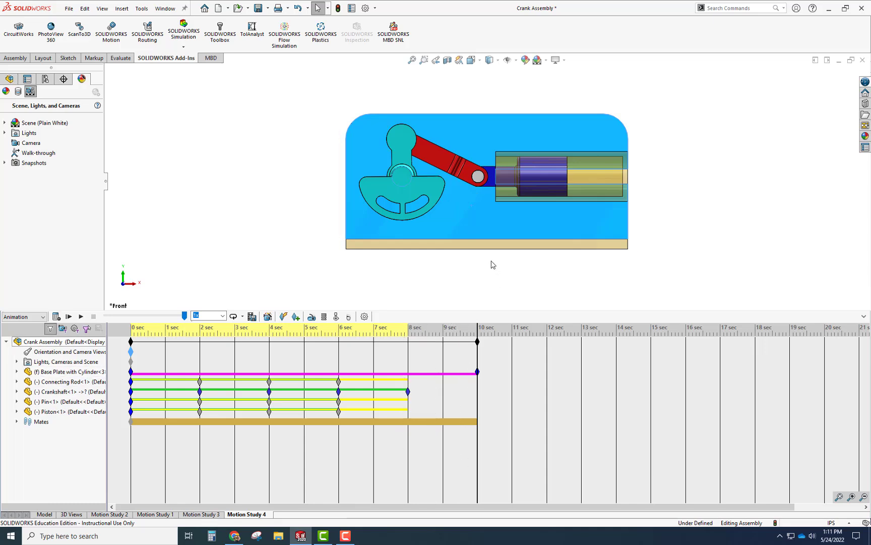
Step: Make the Base Plate with Cylinder opaque again at 12 sec in the animation and play back the motion study
click(476, 326)
drag(518, 329, 547, 335)
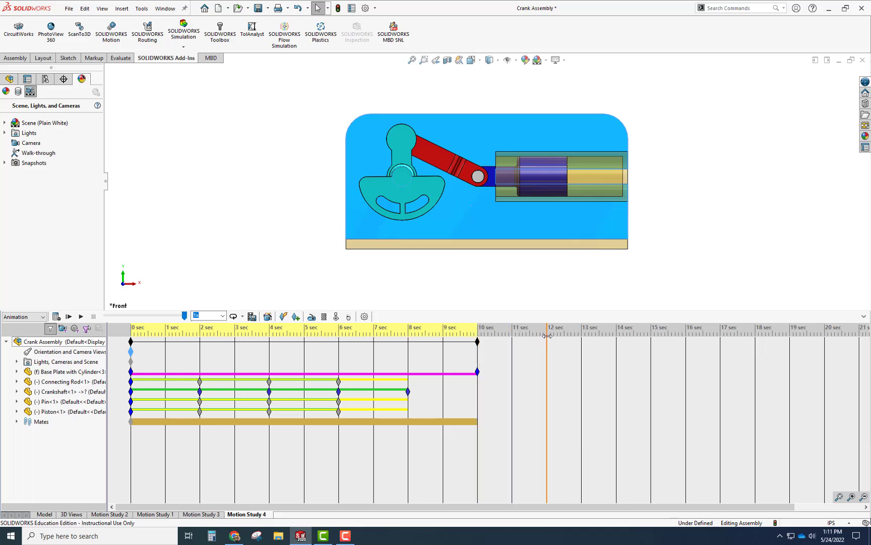
right_click(497, 216)
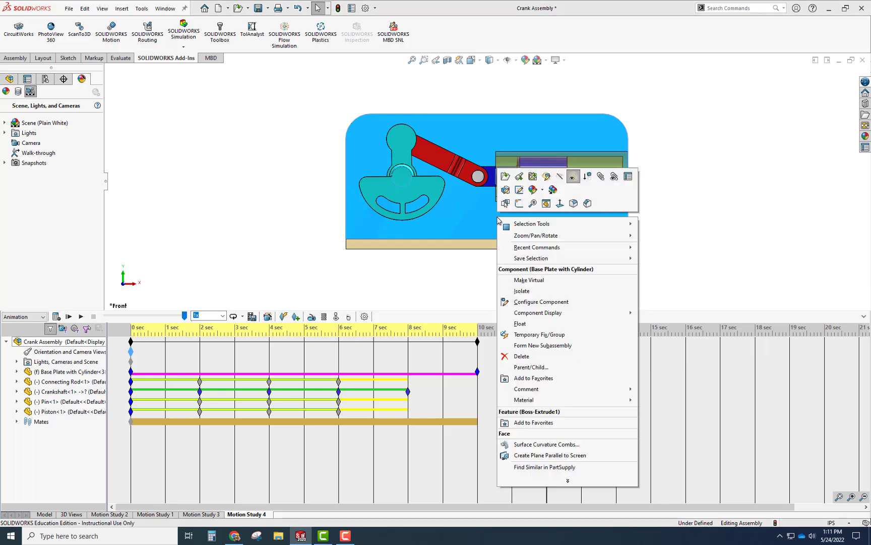
click(572, 176)
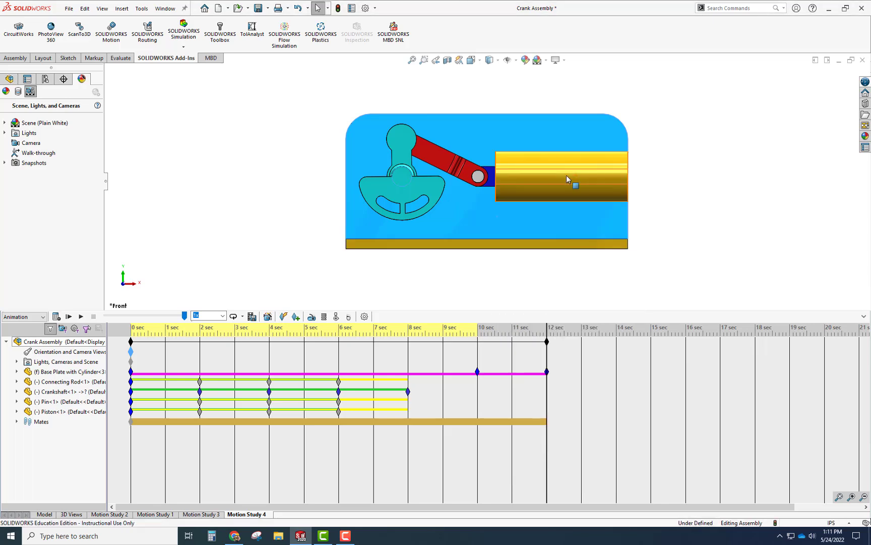
click(498, 279)
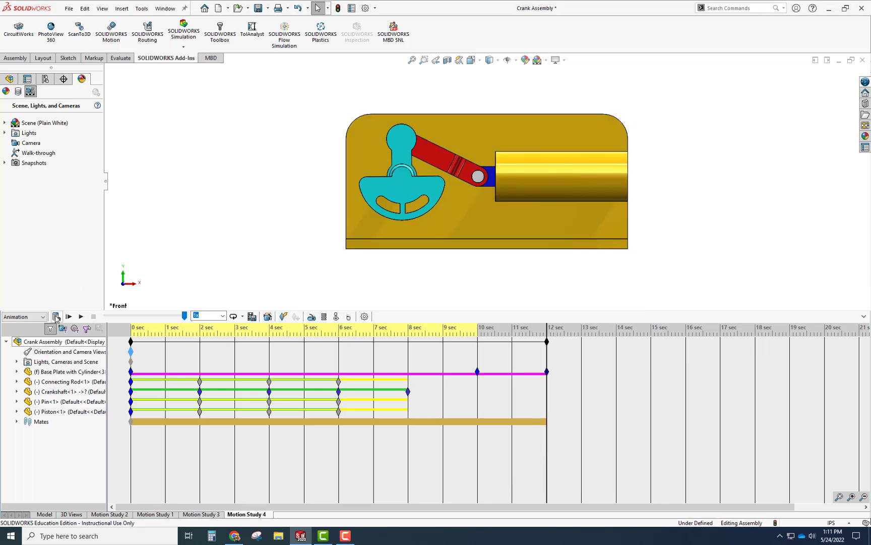
click(74, 316)
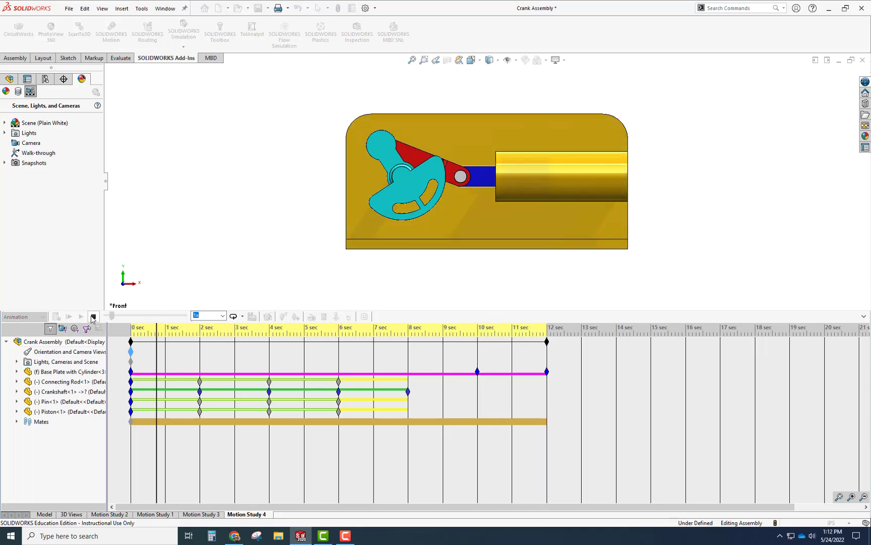
Step: Move the last Crankshaft key to 12 sec and play the animation from the start
click(444, 381)
click(408, 393)
drag(407, 395, 452, 394)
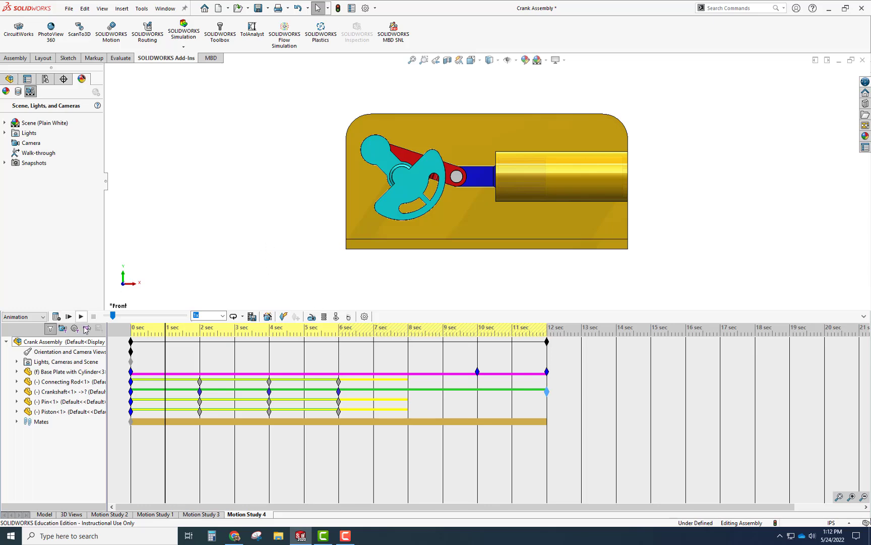
click(69, 315)
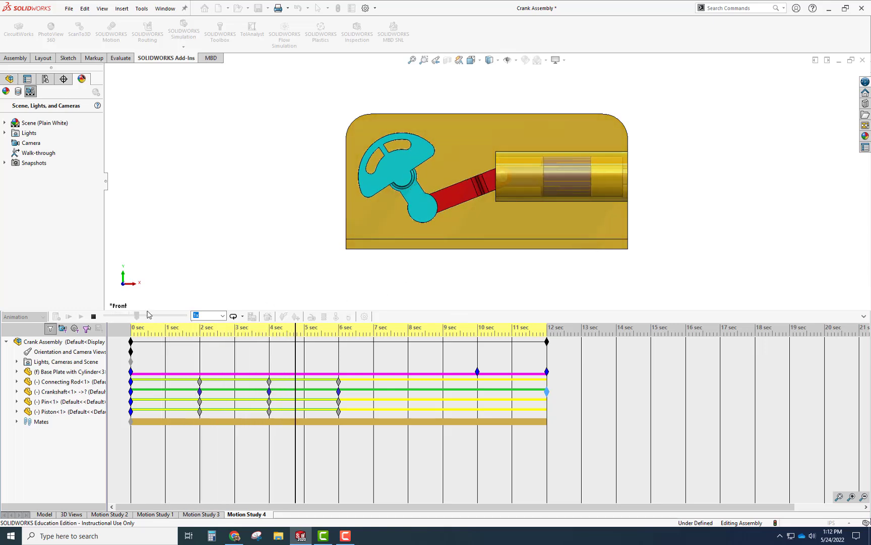
click(94, 317)
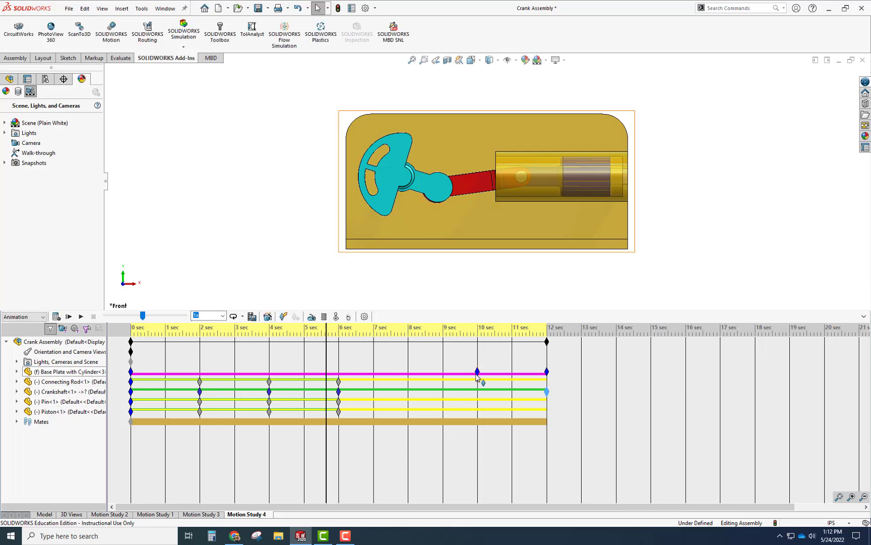
Step: Move the base plate's middle transparency key to 6 sec and play back the animation
drag(478, 373, 456, 374)
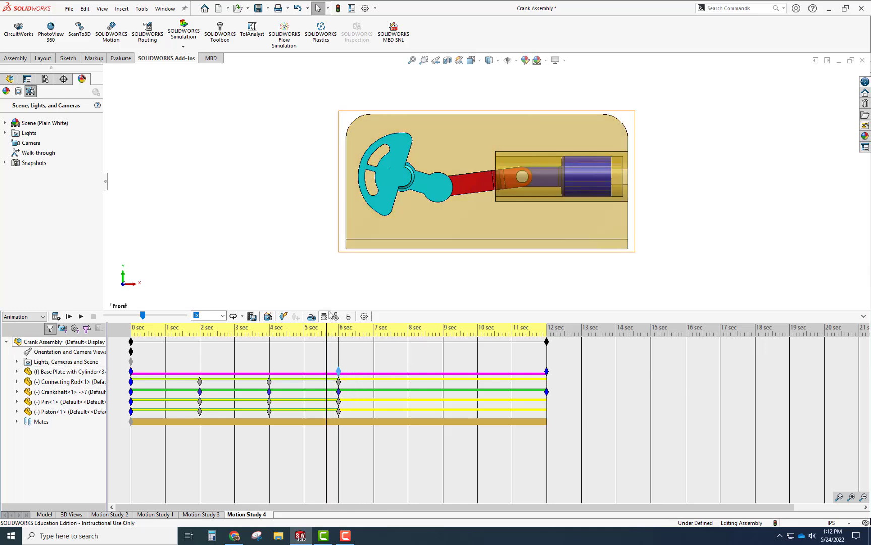
click(82, 316)
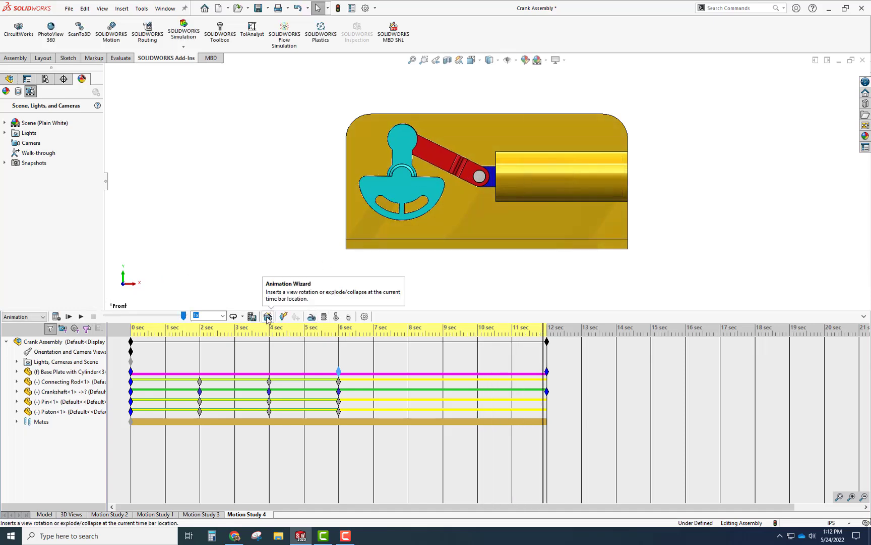
Step: Review the animation types offered by the Animation Wizard and close it without creating one
click(270, 318)
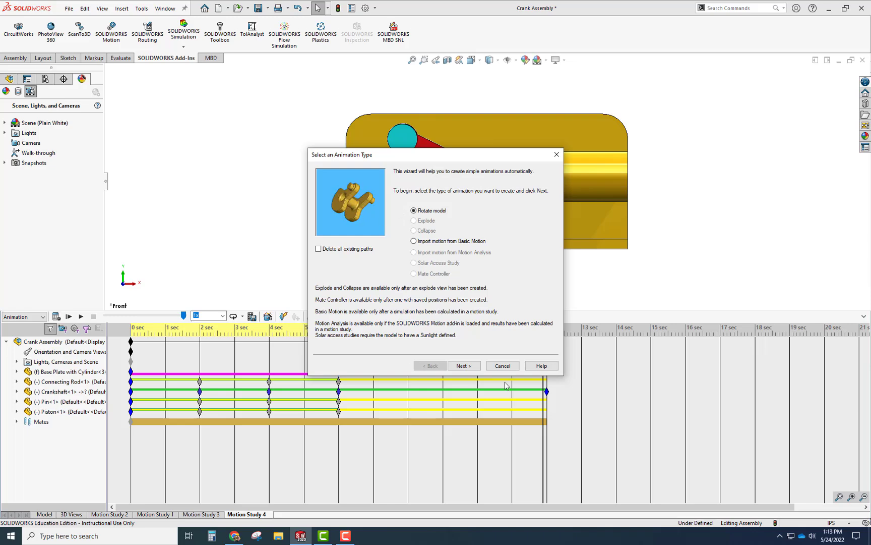
click(503, 365)
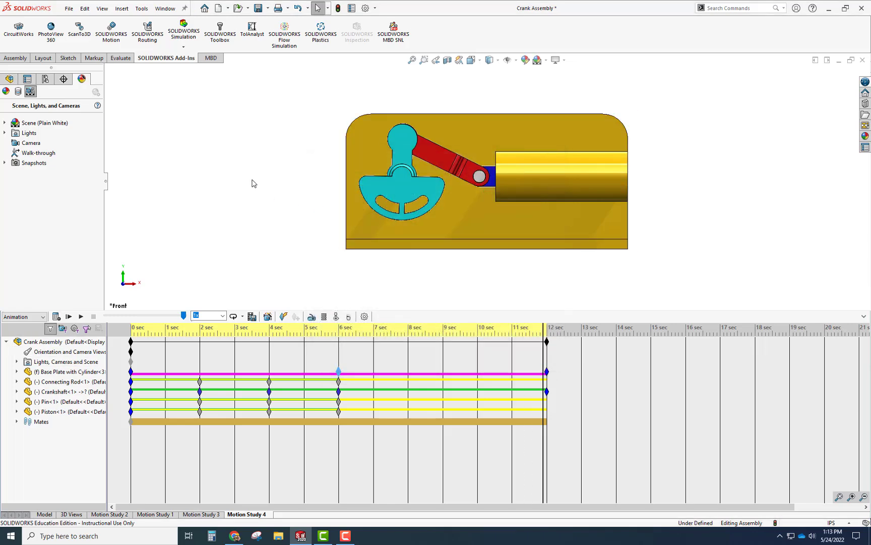